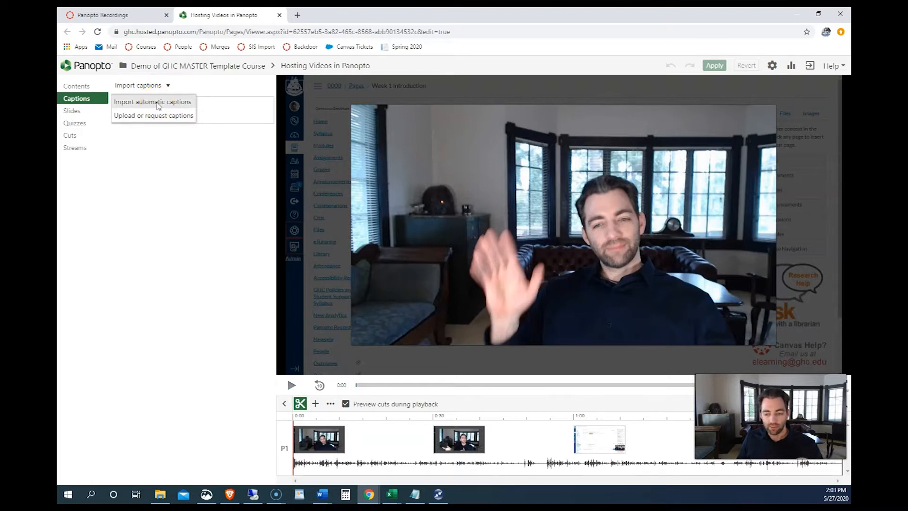
Import the automatic captions and check them against the video by playing it from the start and from the 1:10 caption
click(159, 103)
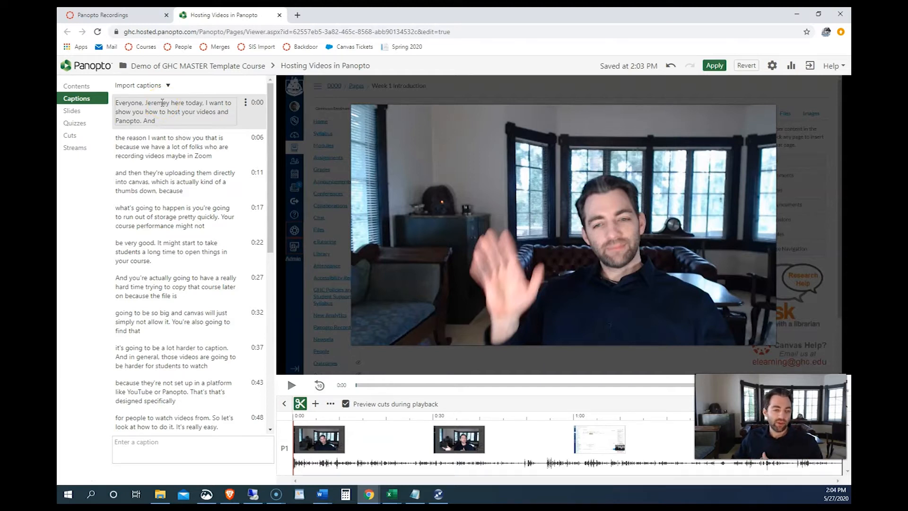
click(292, 386)
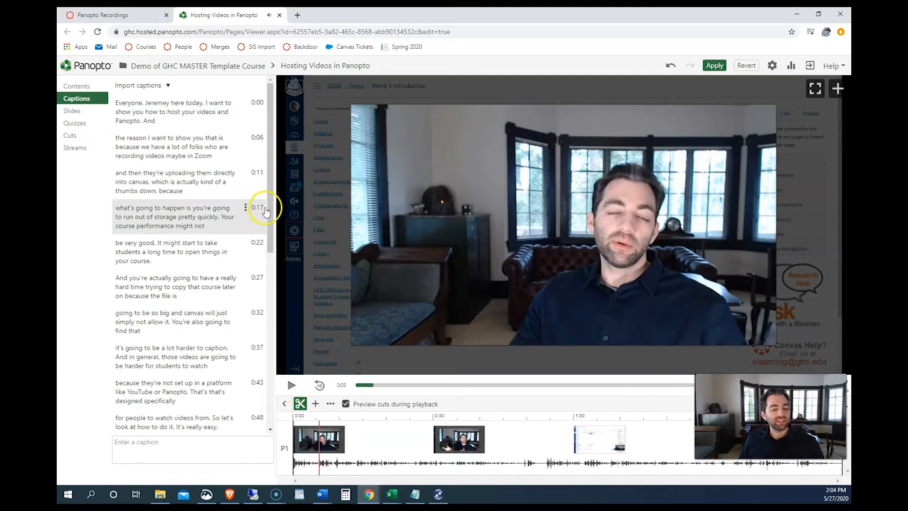
scroll(261, 223, down, 5)
scroll(261, 291, down, 3)
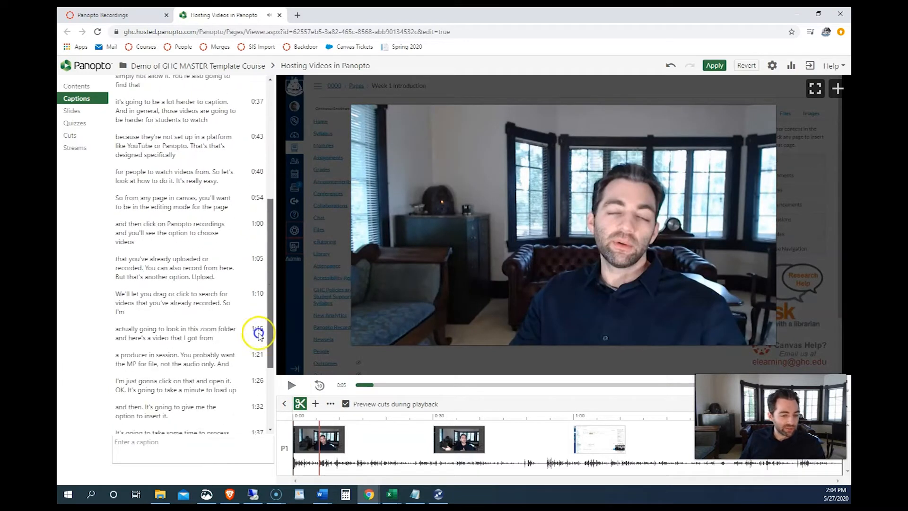
scroll(253, 358, down, 1)
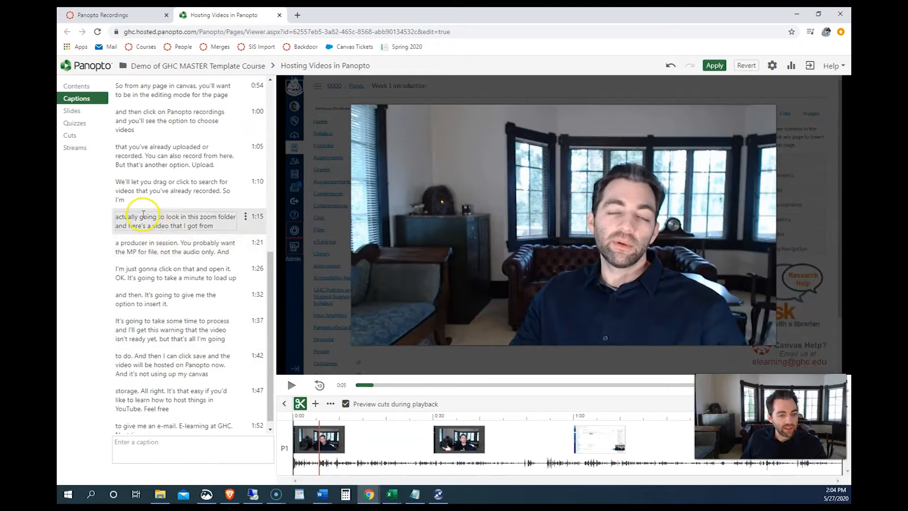
click(140, 197)
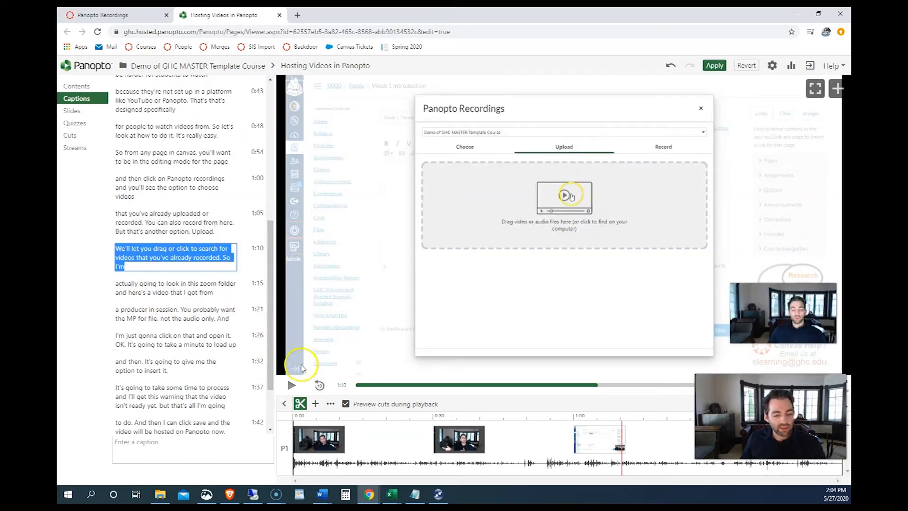
click(291, 385)
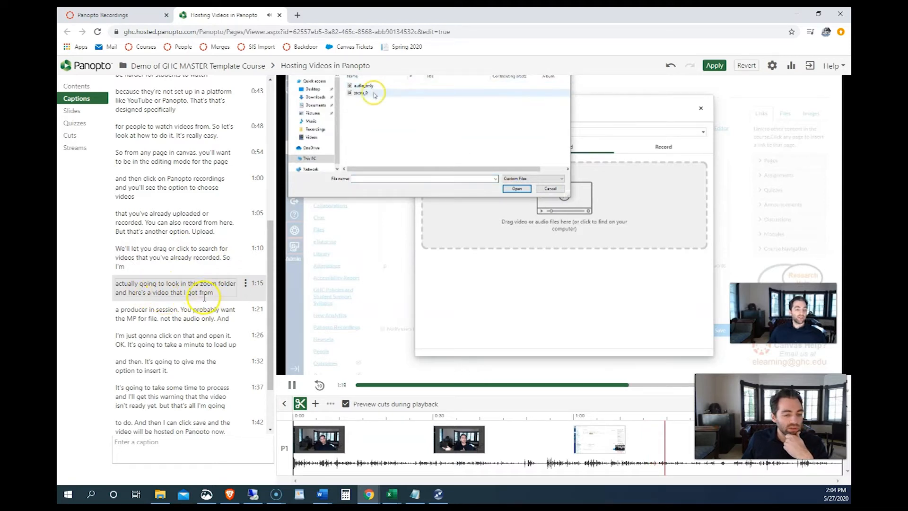
In the 1:21 caption, replace "producer in" with "previous Zoom" so it reads "a previous Zoom session"
click(129, 310)
click(125, 251)
drag(125, 251, 155, 253)
text(previous Zoom)
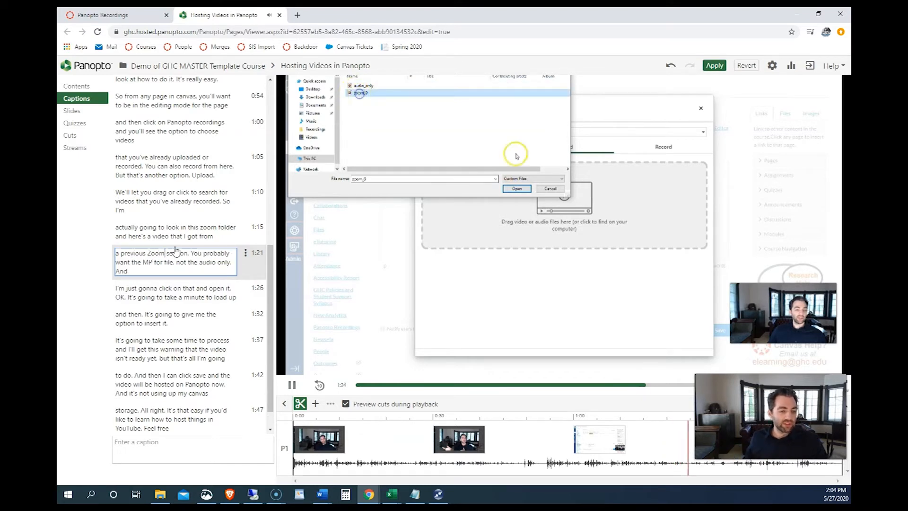
Correct "MP for file" to "MP4 file" in the 1:21 caption, save the caption and pause the video
drag(162, 262, 161, 259)
double_click(160, 257)
key(BackSpace)
key(BackSpace)
text(4)
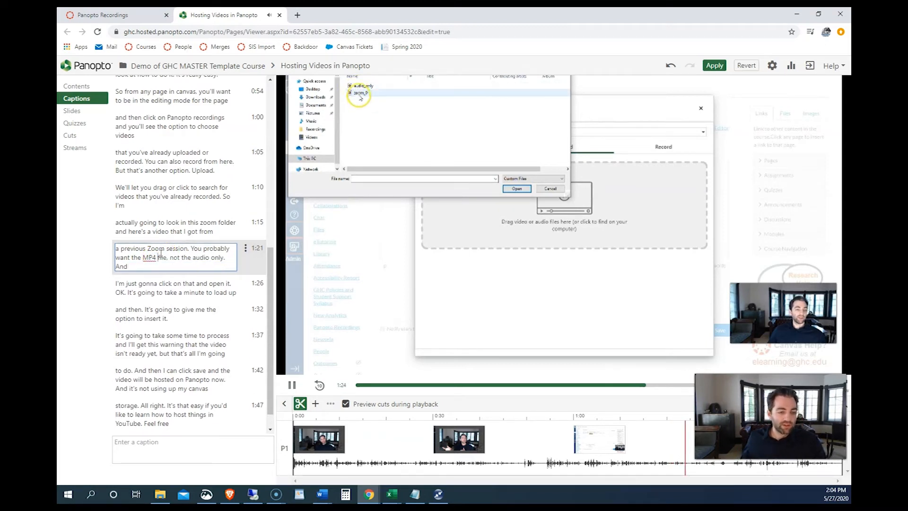
key(Return)
click(290, 384)
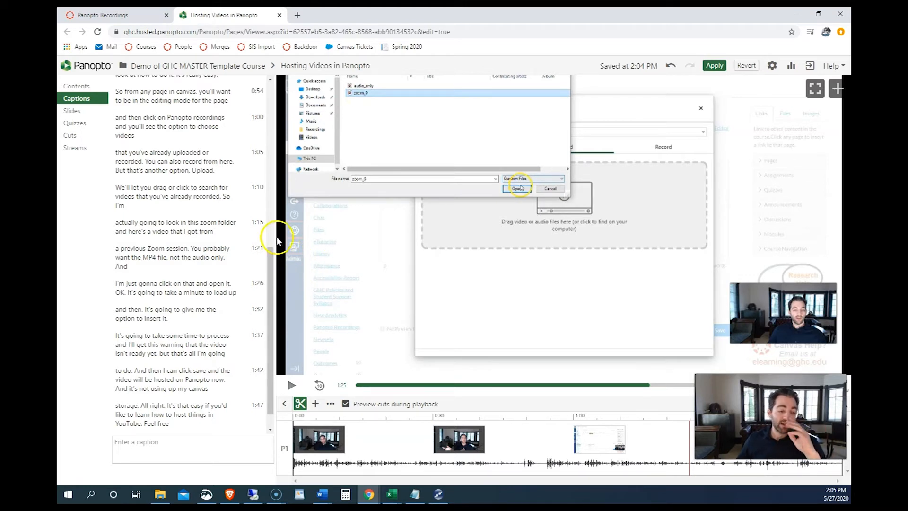
Look through the caption list, apply the caption changes to the video and agree to close the editor
drag(273, 274, 273, 283)
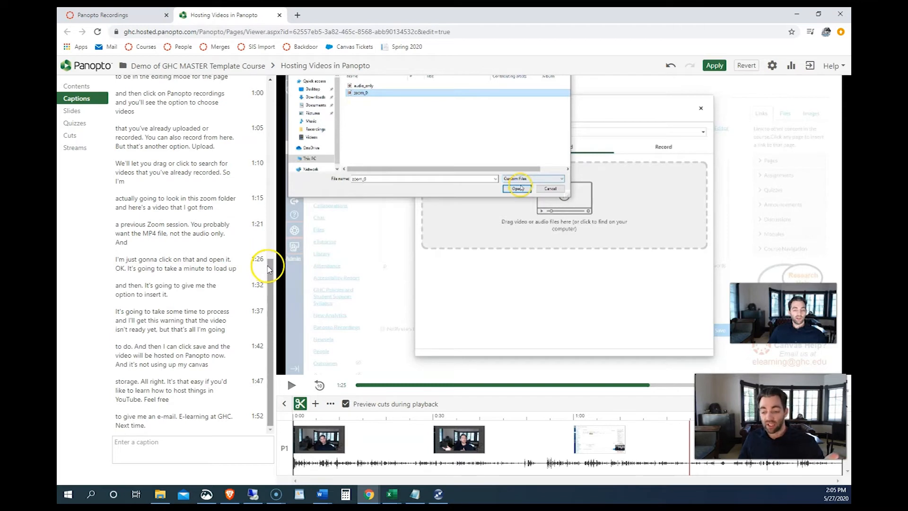
drag(271, 264, 267, 95)
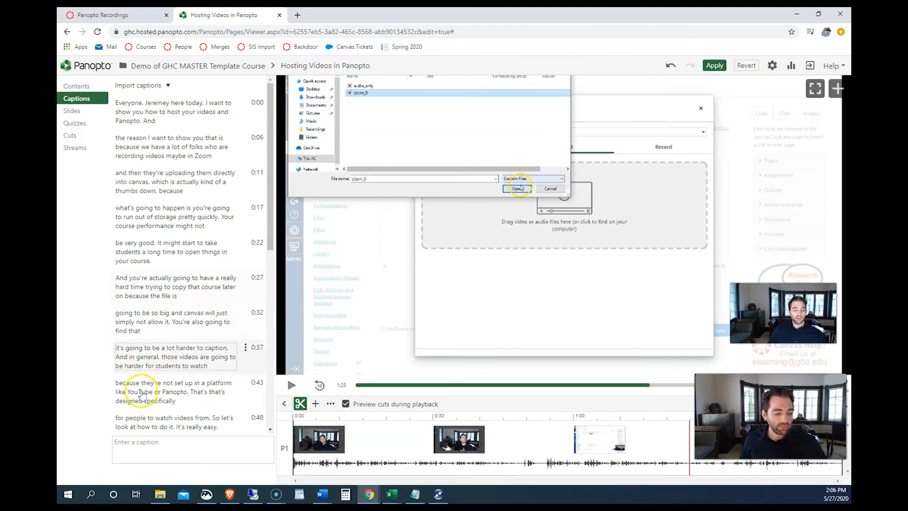
click(246, 348)
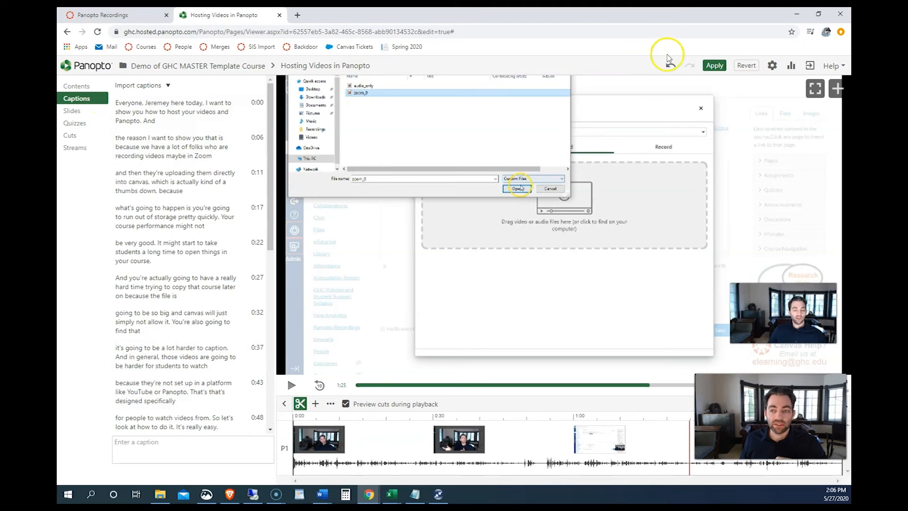
click(712, 65)
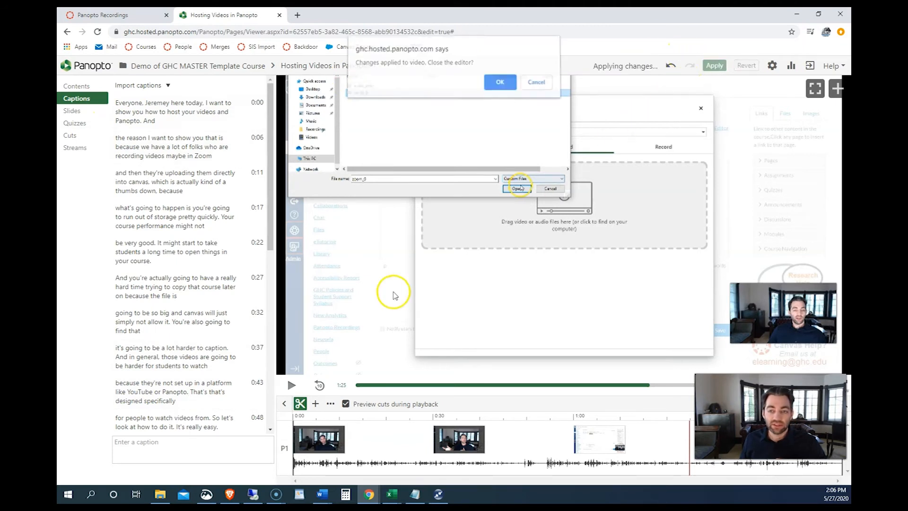
click(512, 88)
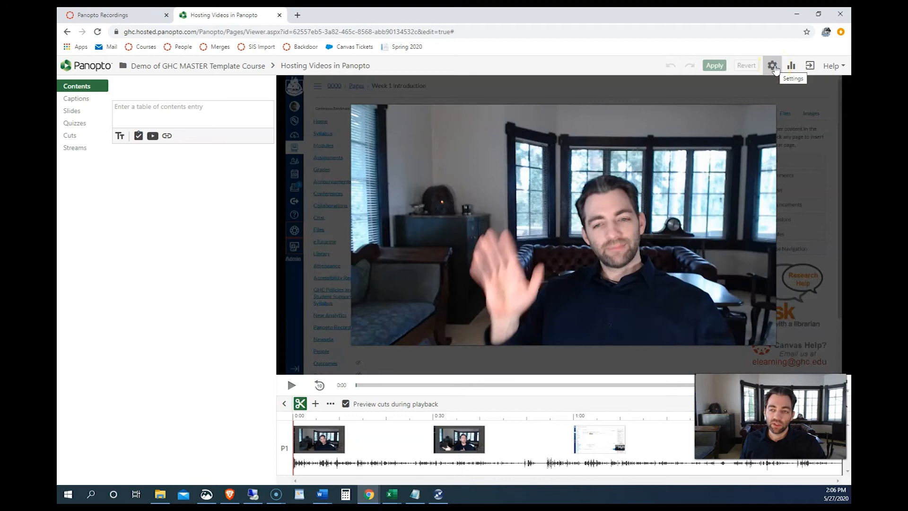
Download the edited Default caption file from the caption settings of the Hosting Videos in Panopto session
click(773, 66)
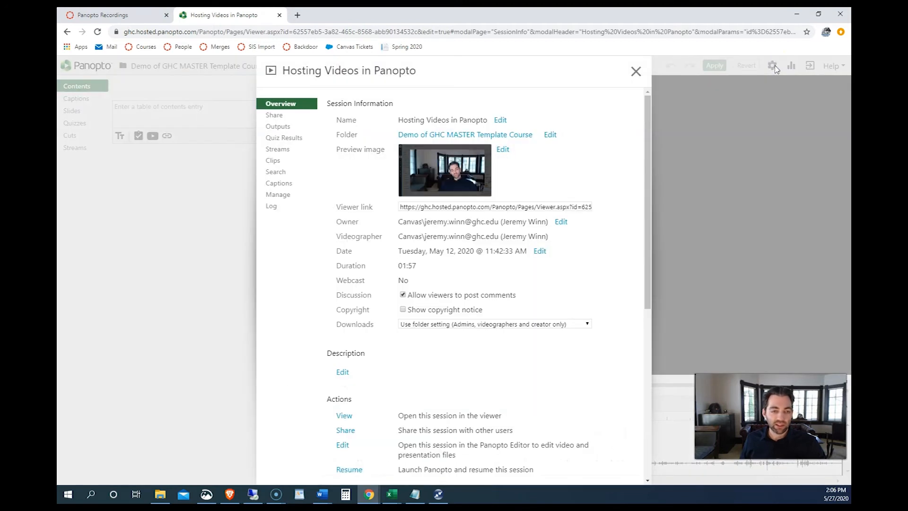
click(289, 184)
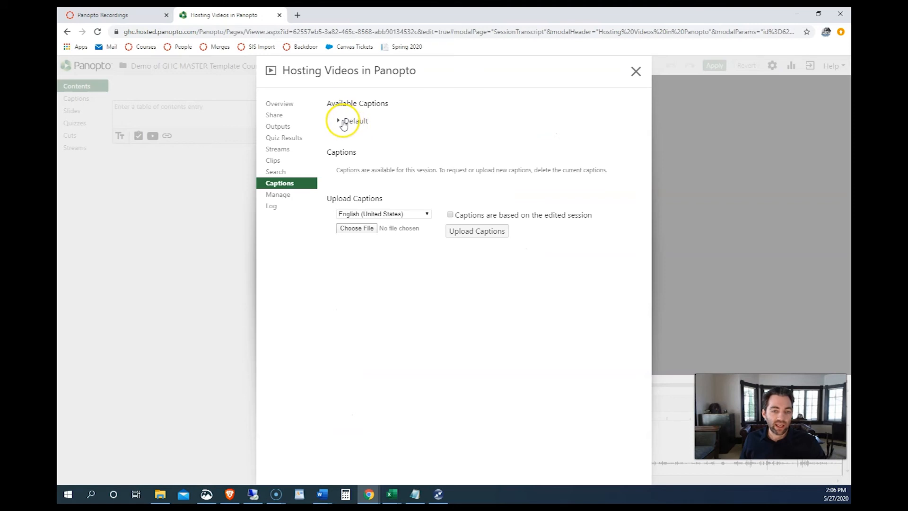
click(344, 121)
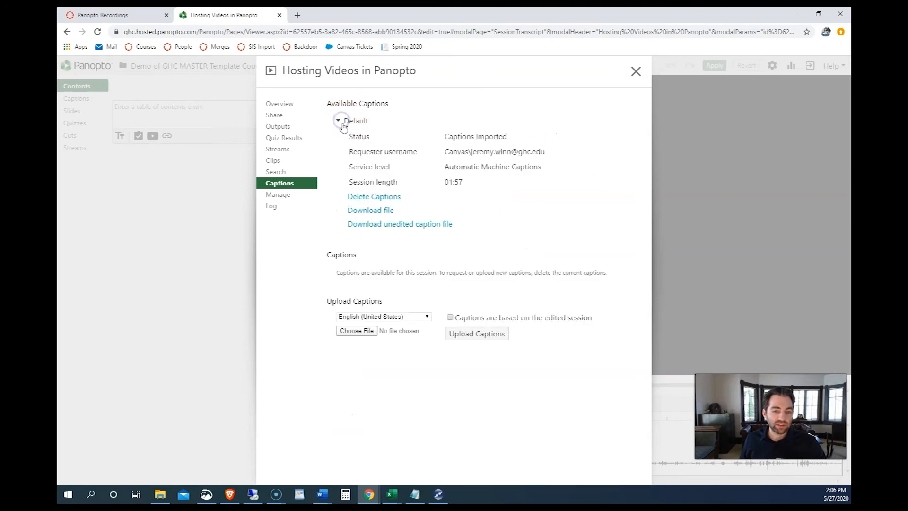
click(379, 214)
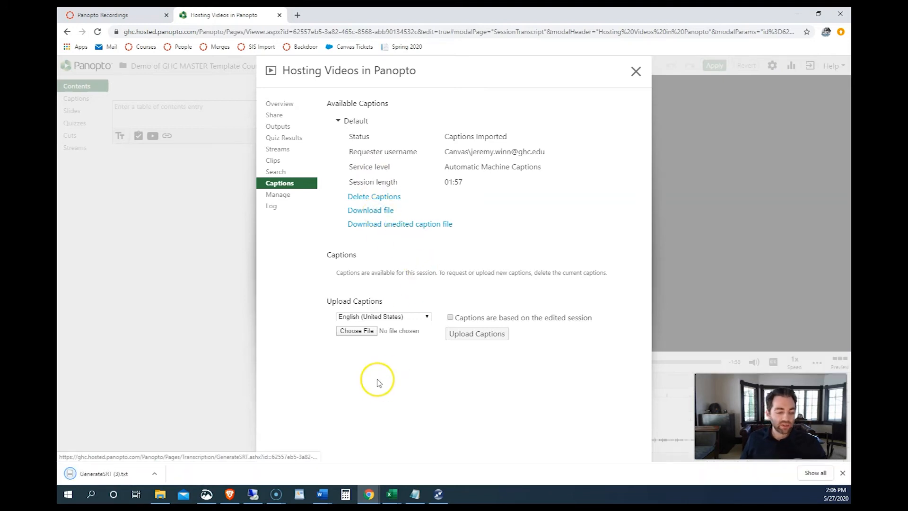
Open the downloaded GenerateSRT (3).txt in Notepad, examine its timestamps and caption text, and close it
click(94, 473)
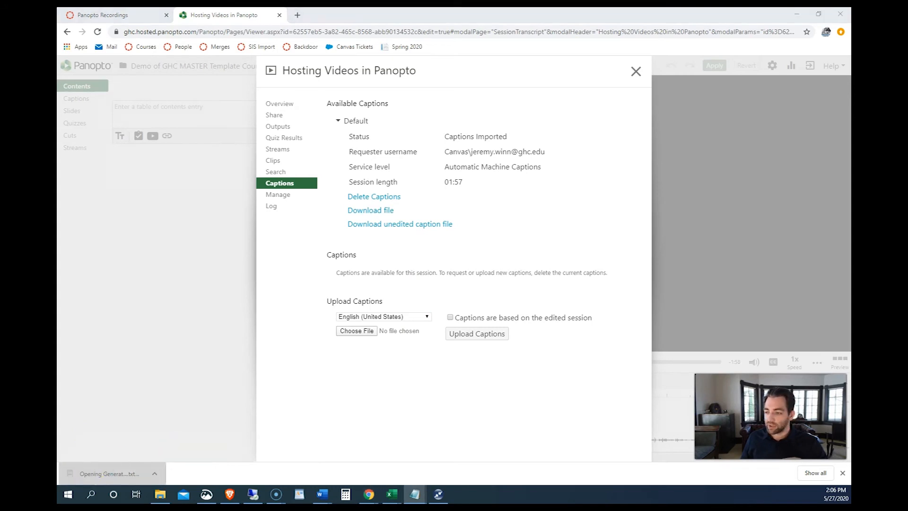
drag(659, 151, 348, 115)
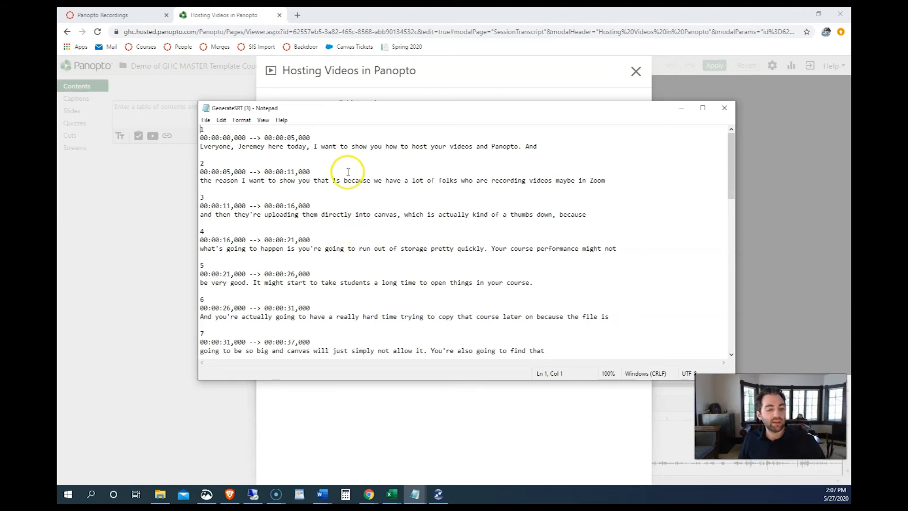
click(720, 111)
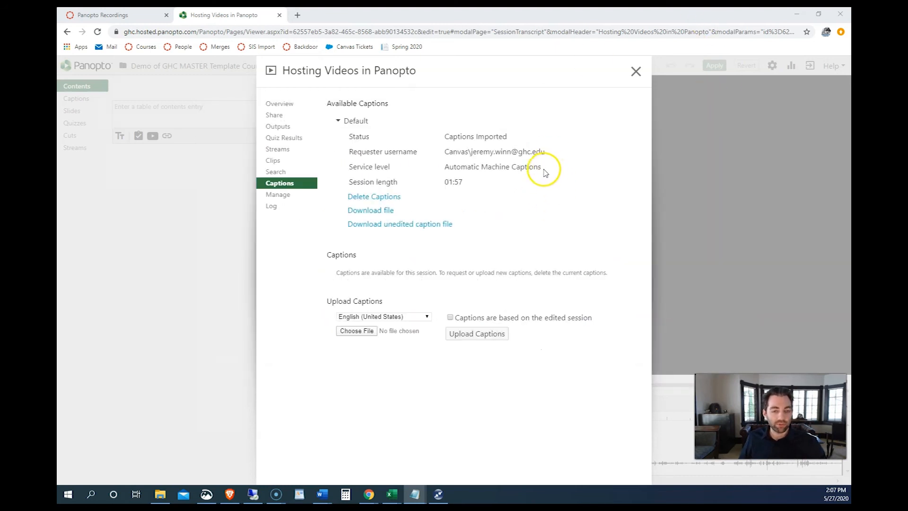
Delete the session's Default captions and upload GenerateSRT.srt from Downloads as the English (United States) captions
click(386, 197)
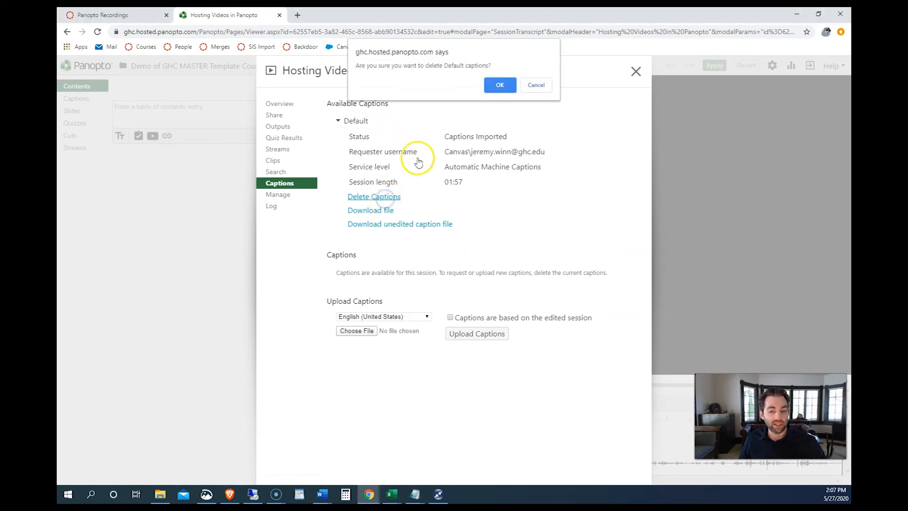
click(500, 84)
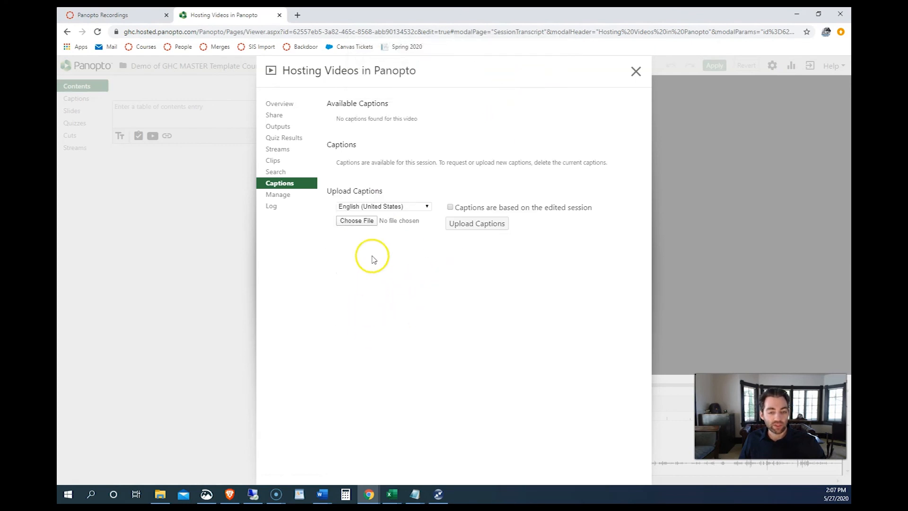
click(370, 222)
click(187, 85)
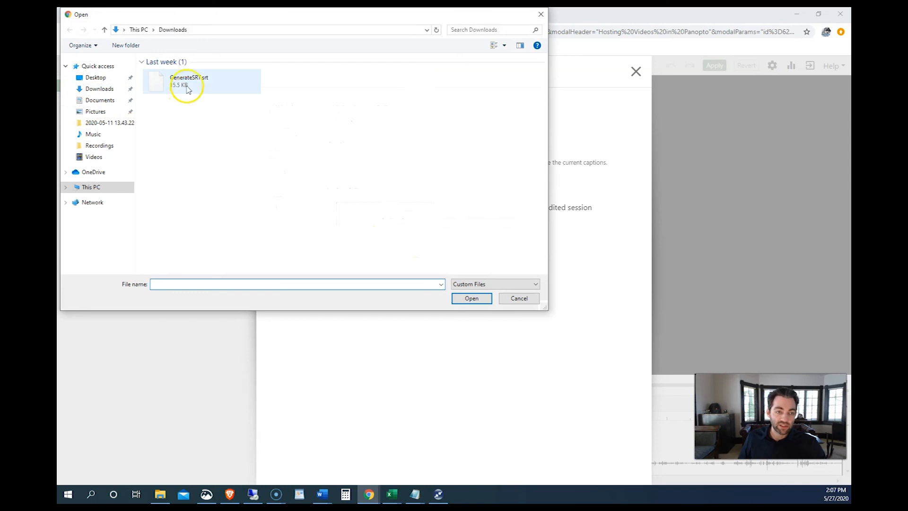
click(471, 298)
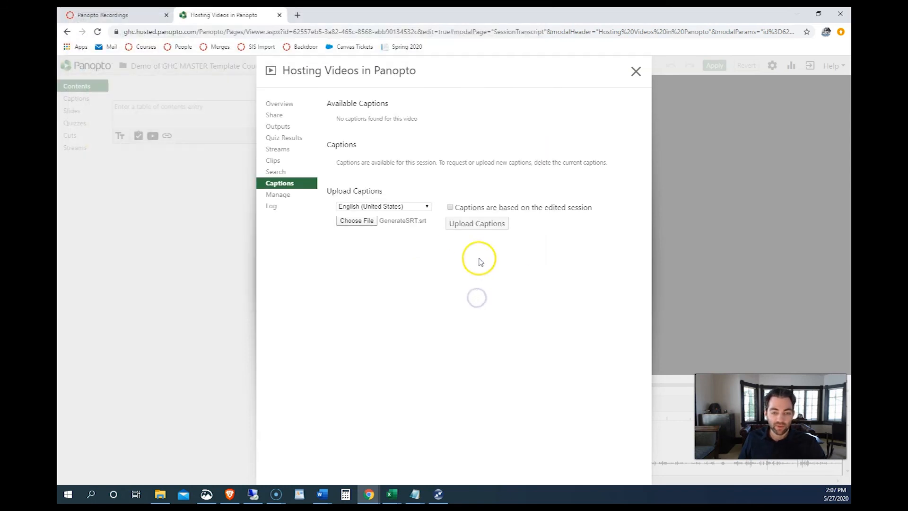
click(485, 226)
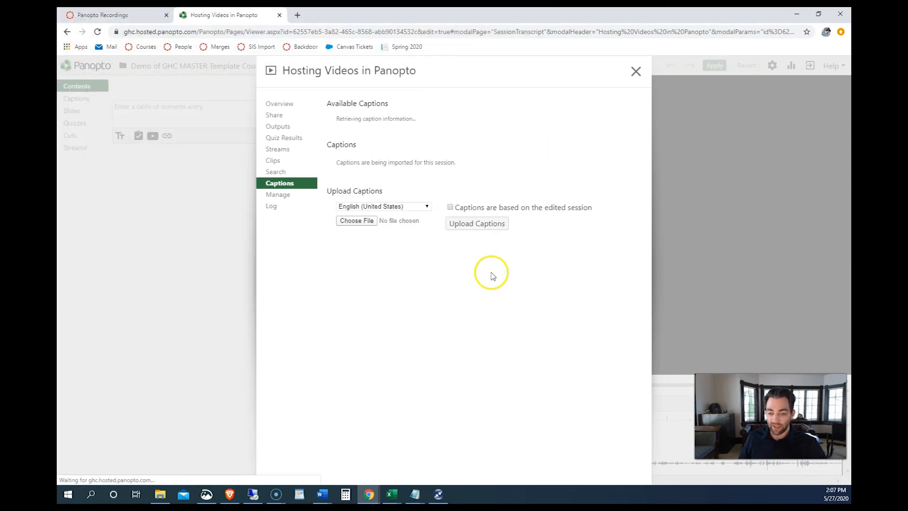
Close the session settings and display the captions in the video editor to check the uploaded text
click(637, 73)
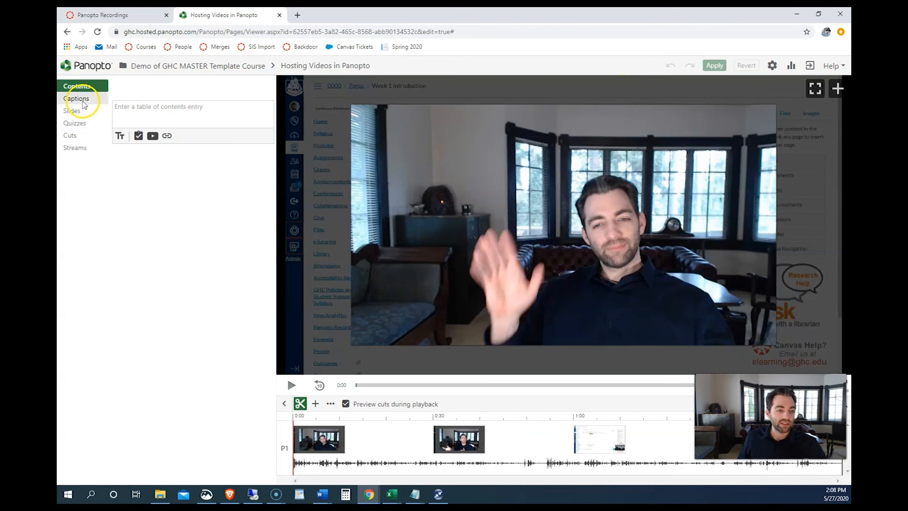
click(76, 99)
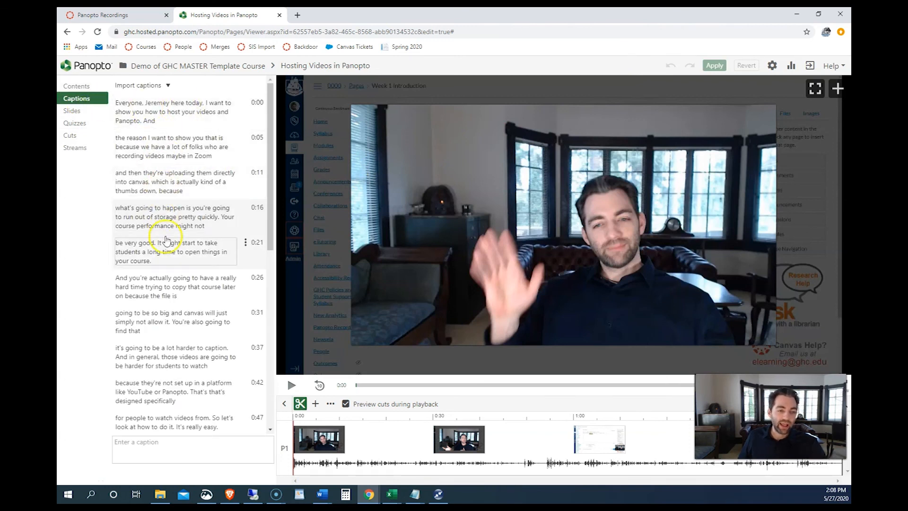